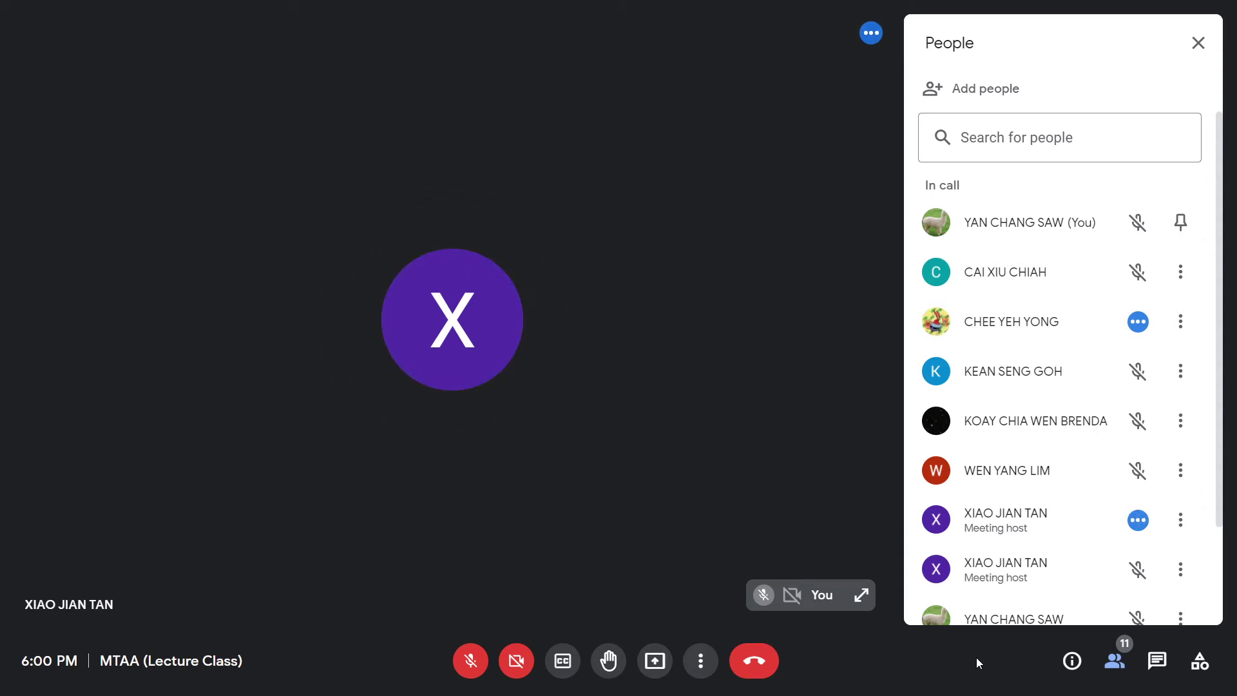
pyautogui.scroll(-2, 1007, 568)
pyautogui.scroll(-1, 1007, 568)
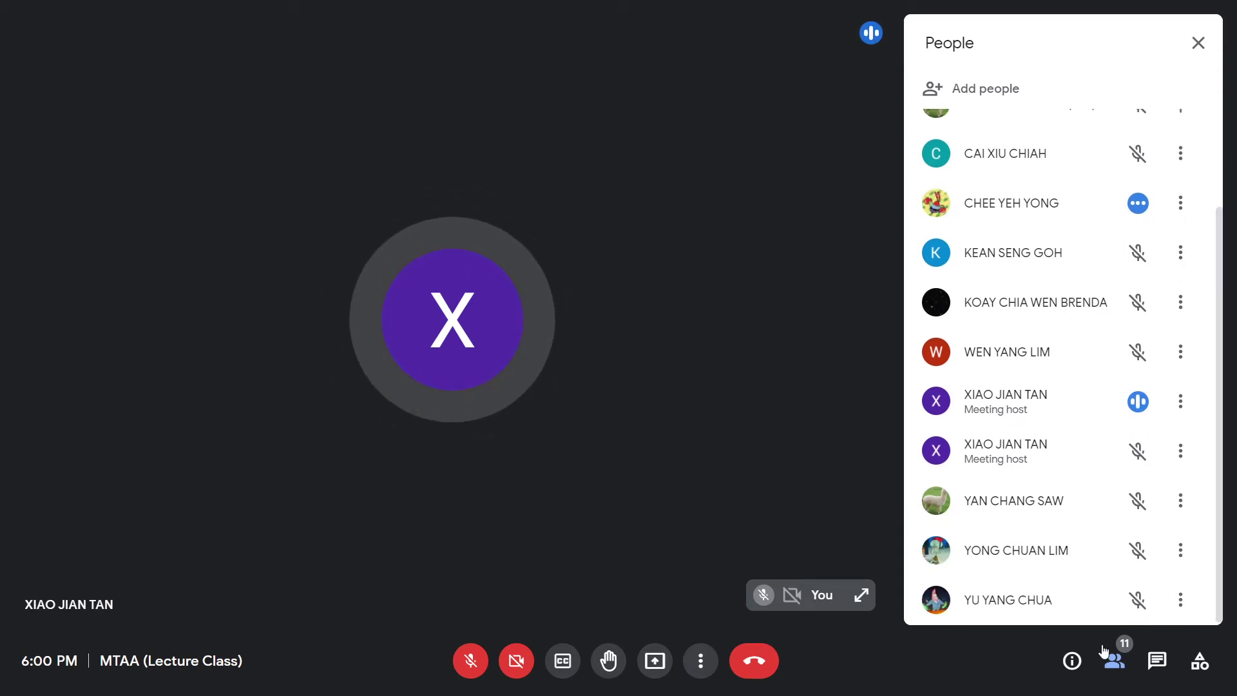
# Step: Switch to in-call chat, closing the 11-person participant list and returning to the host's view
pyautogui.click(1157, 661)
pyautogui.click(1156, 661)
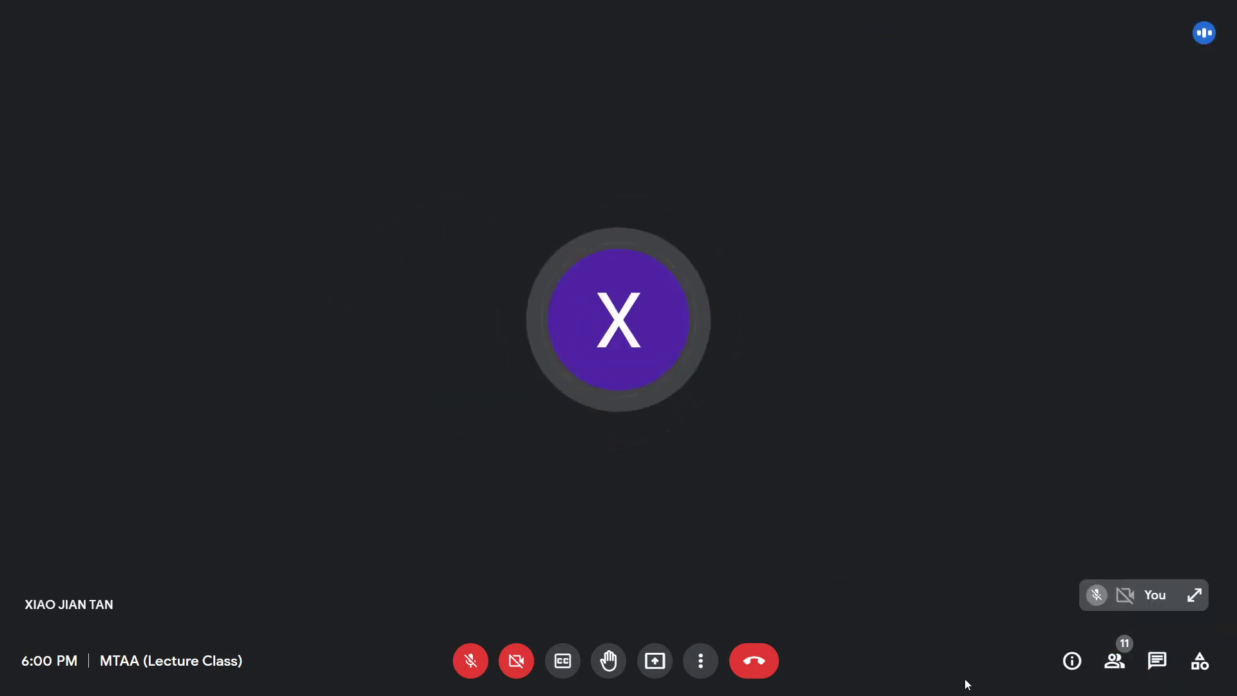